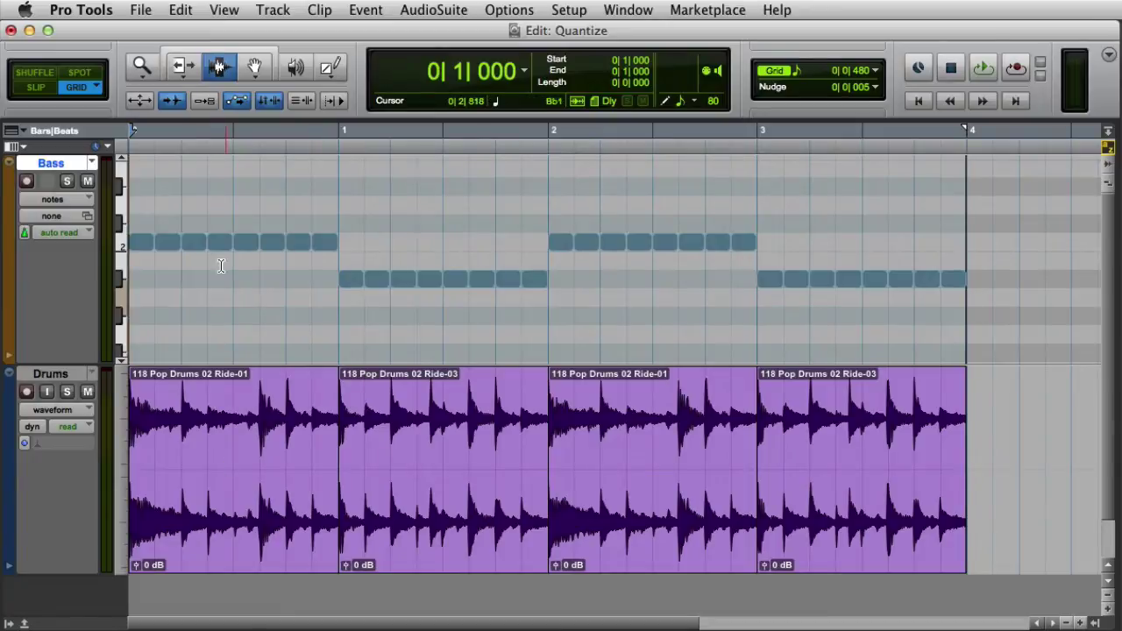
Show the Real-Time Properties column in the Edit window using the Edit Window View selector.
{"action": "left_click", "coordinate": [225, 10]}
{"action": "mouse_move", "coordinate": [263, 79]}
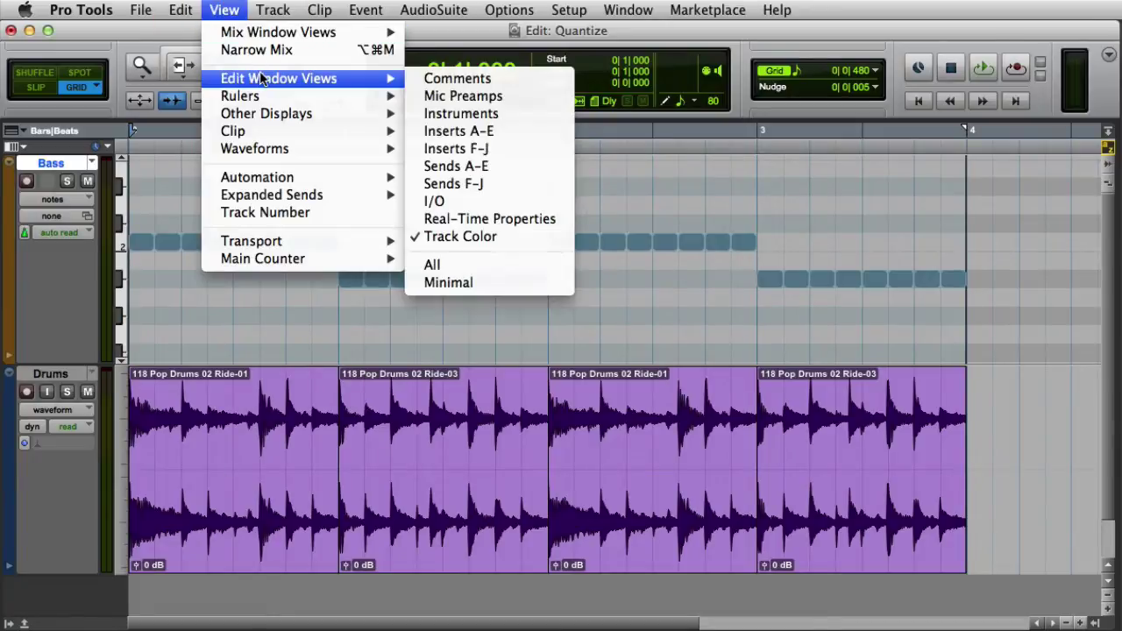
{"action": "left_click", "coordinate": [552, 219]}
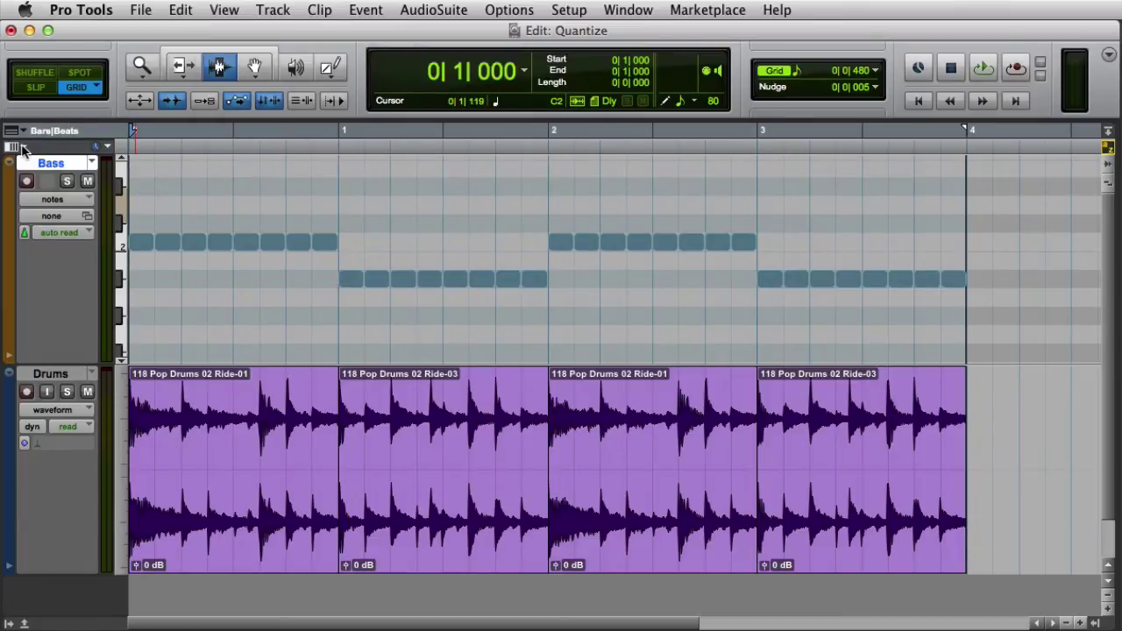
{"action": "left_click", "coordinate": [22, 147]}
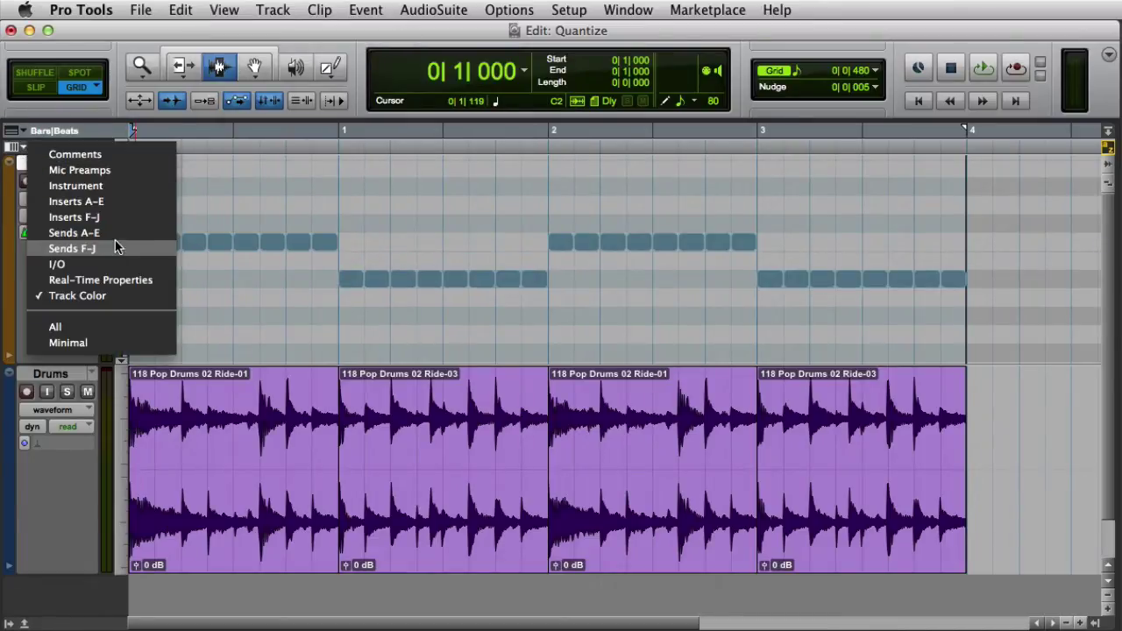
{"action": "left_click", "coordinate": [153, 281]}
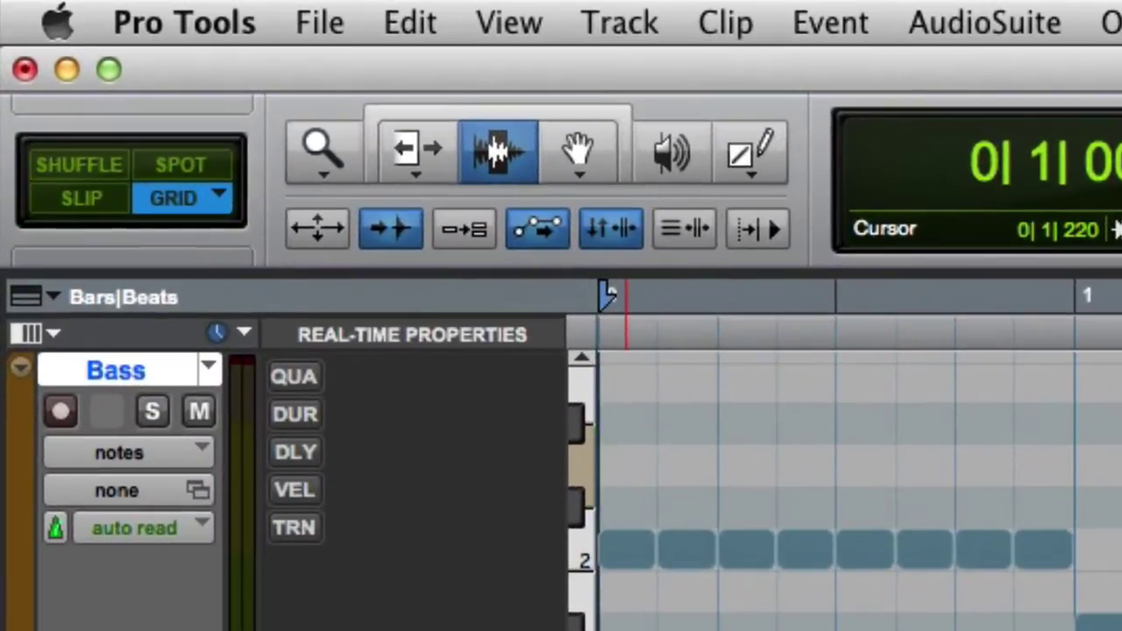
Enable real-time QUA, DUR, DLY, VEL and TRN on the Bass track.
{"action": "left_click", "coordinate": [296, 376]}
{"action": "left_click", "coordinate": [295, 414]}
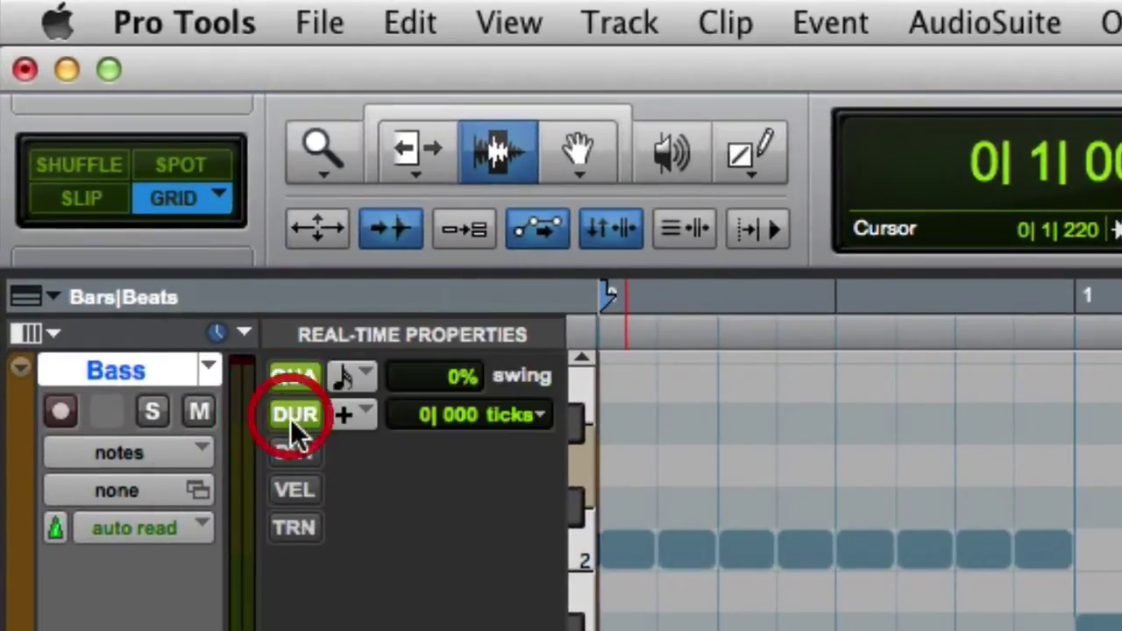
{"action": "left_click", "coordinate": [295, 451]}
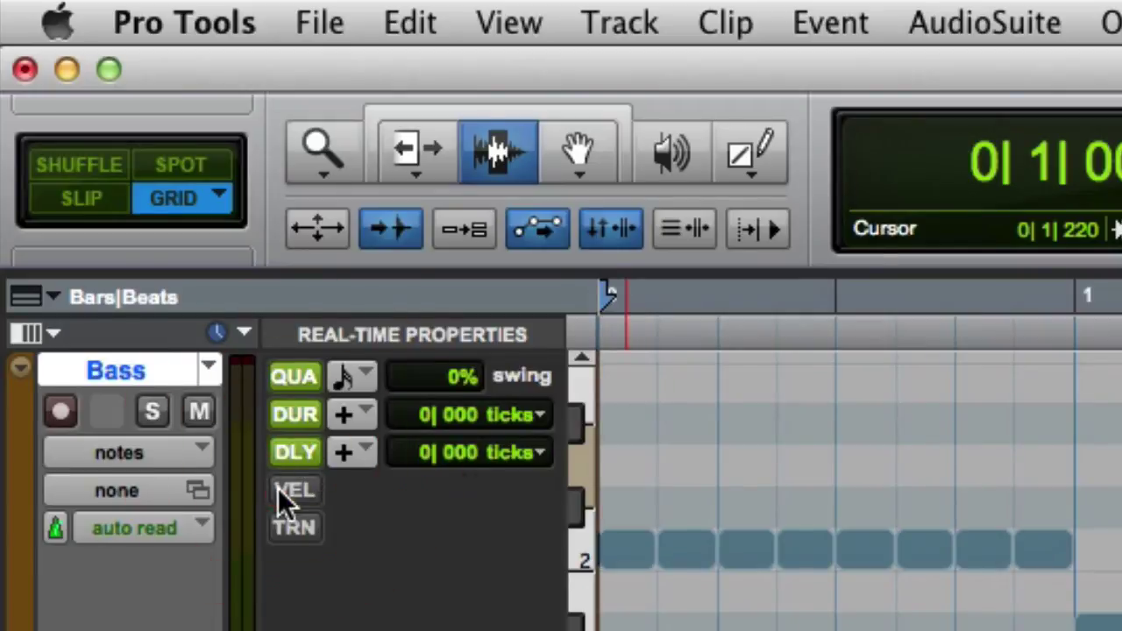
{"action": "left_click", "coordinate": [294, 489]}
{"action": "left_click", "coordinate": [295, 527]}
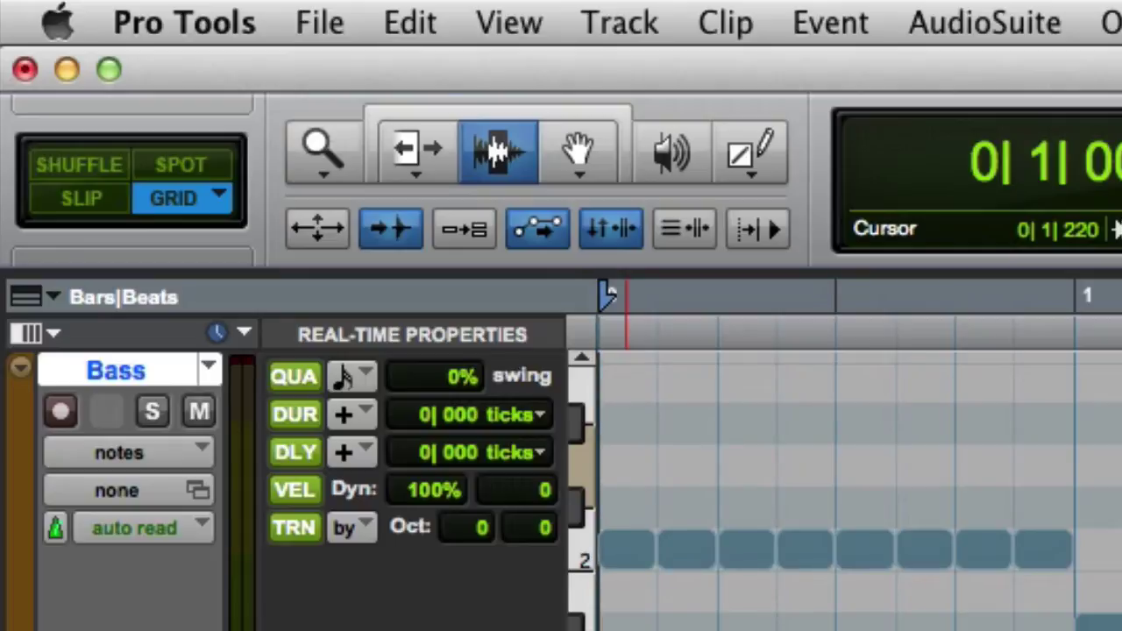
Switch transpose and delay back off, keeping velocity on at Dyn 100%.
{"action": "left_click", "coordinate": [304, 524]}
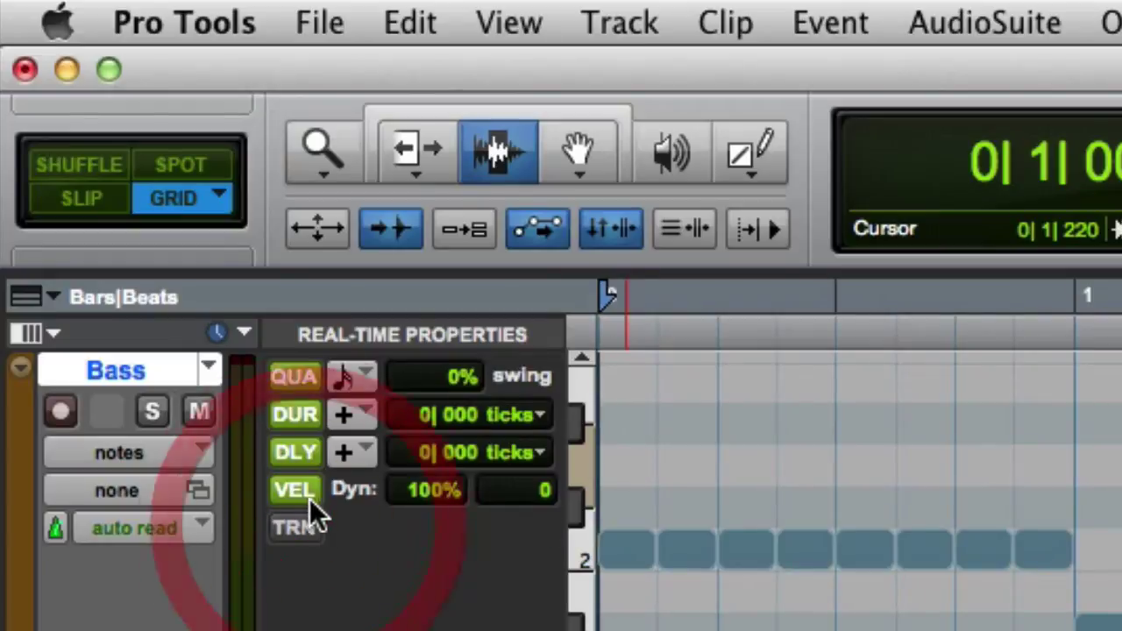
{"action": "left_click", "coordinate": [309, 501]}
{"action": "left_click", "coordinate": [306, 457]}
{"action": "left_click", "coordinate": [300, 490]}
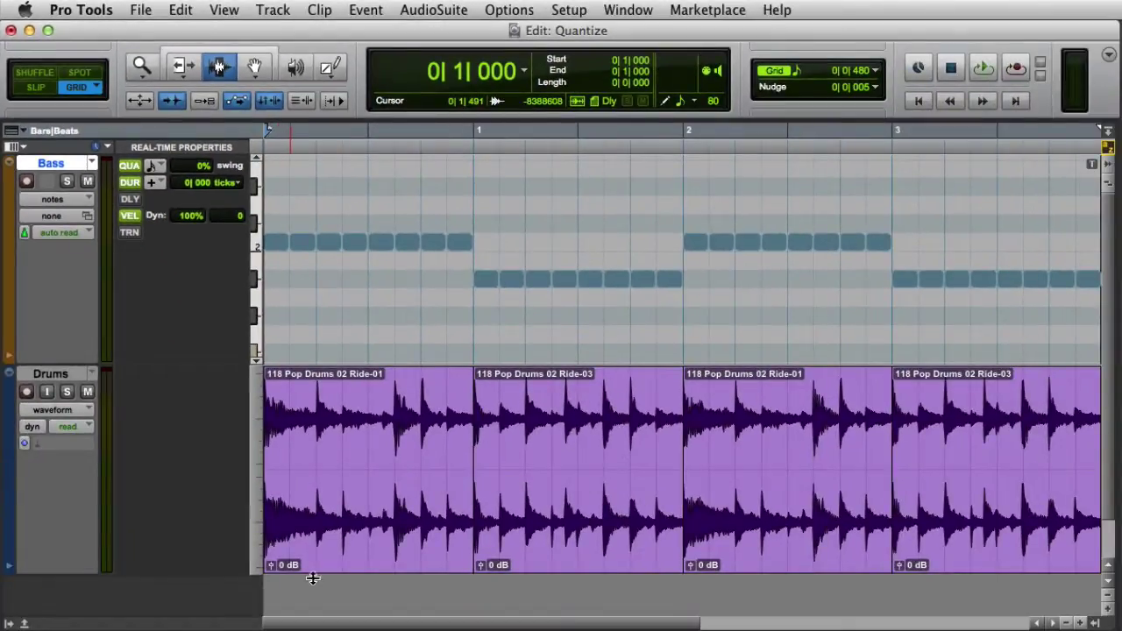
Resize the Bass track to small, then mini, then back to medium height.
{"action": "left_click", "coordinate": [257, 269]}
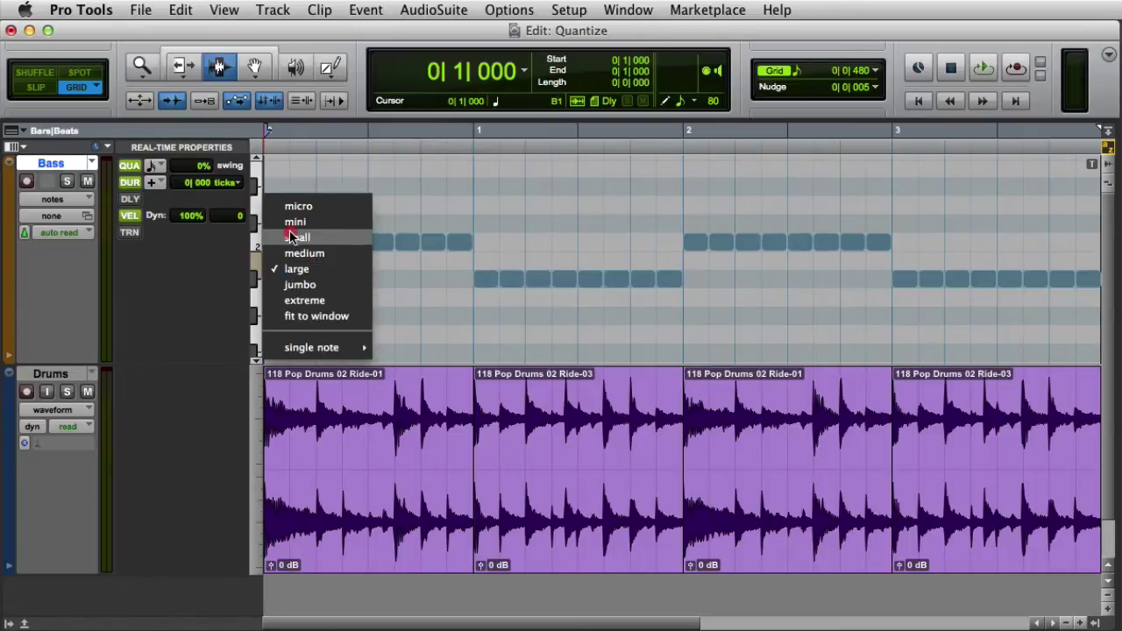
{"action": "left_click", "coordinate": [294, 237]}
{"action": "left_click", "coordinate": [259, 184]}
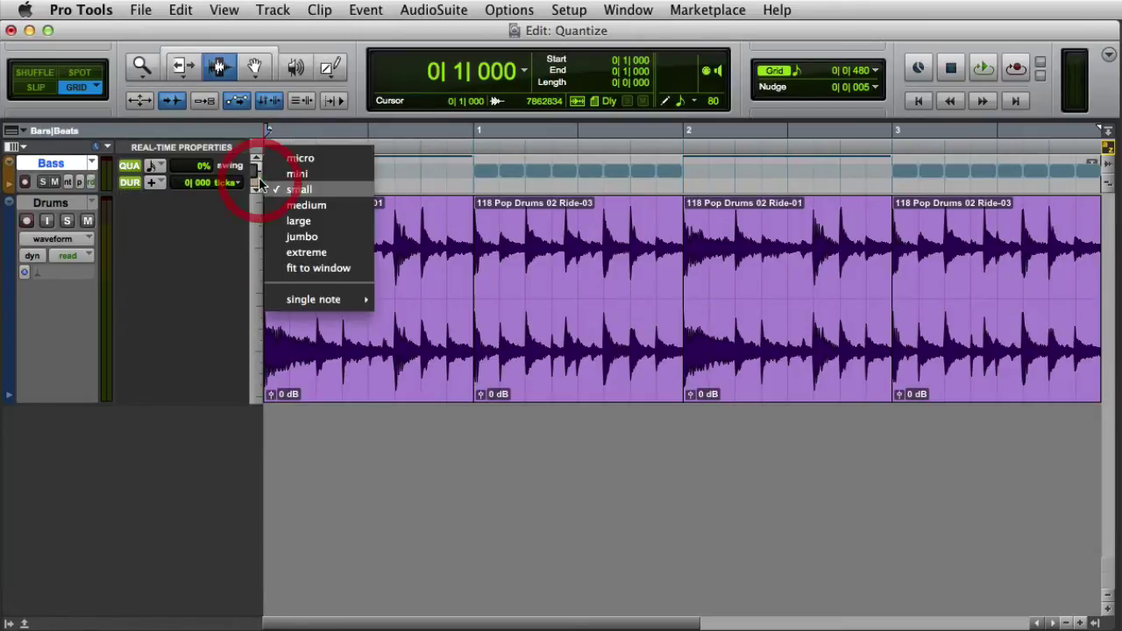
{"action": "left_click", "coordinate": [297, 173]}
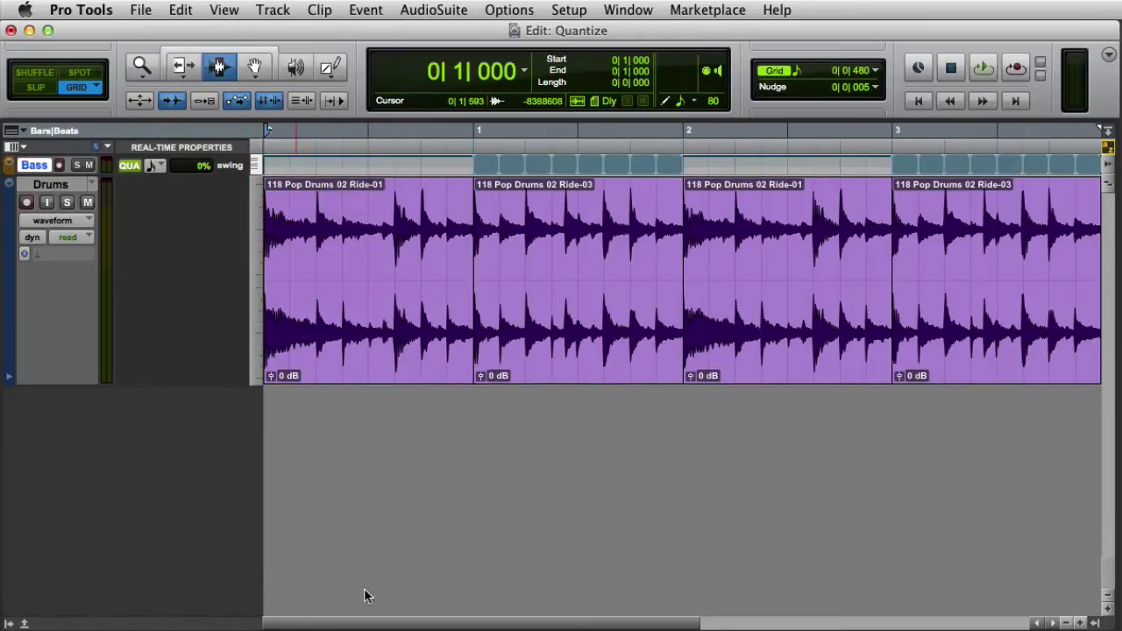
{"action": "left_click", "coordinate": [257, 166]}
{"action": "left_click", "coordinate": [273, 207]}
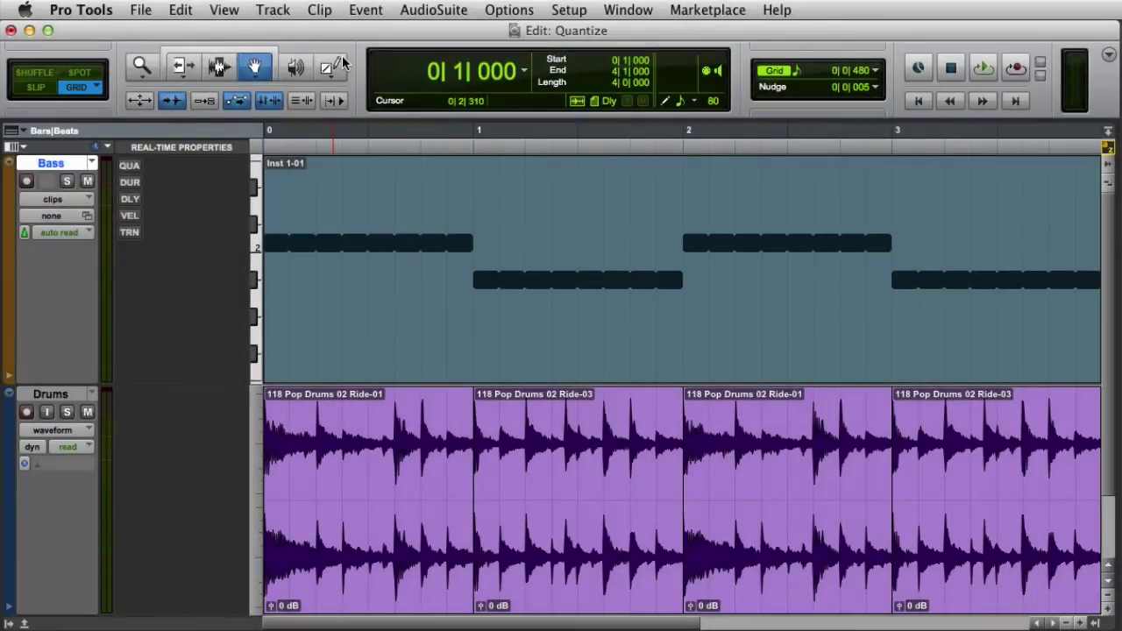
Open Event > MIDI Real-Time Properties for clip Inst 1-01.
{"action": "left_click", "coordinate": [365, 10]}
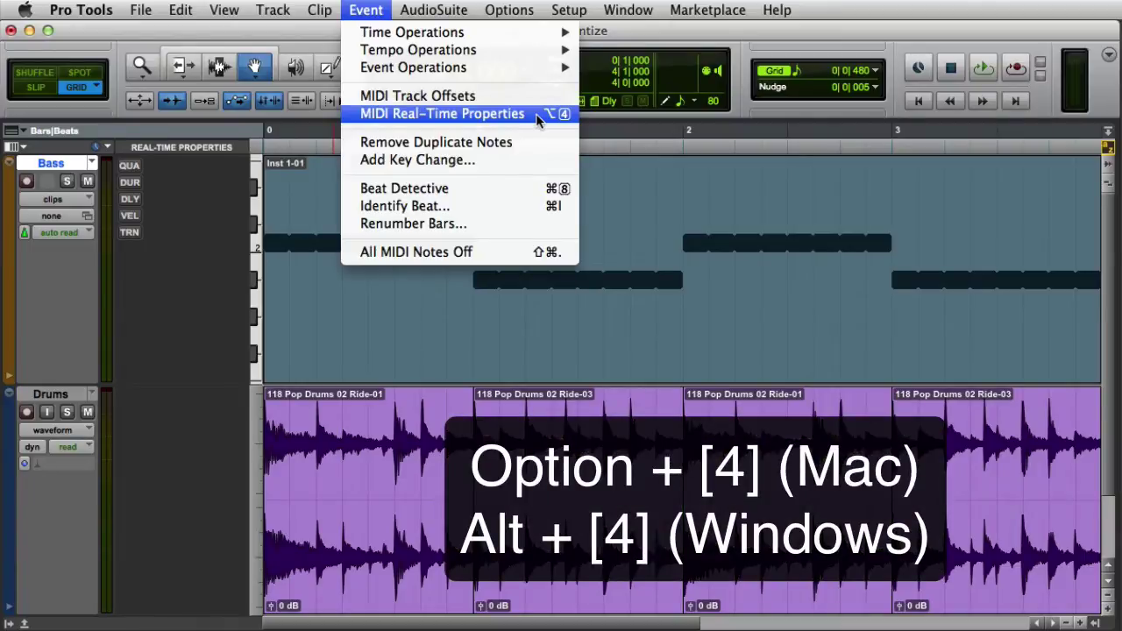
{"action": "left_click", "coordinate": [535, 113]}
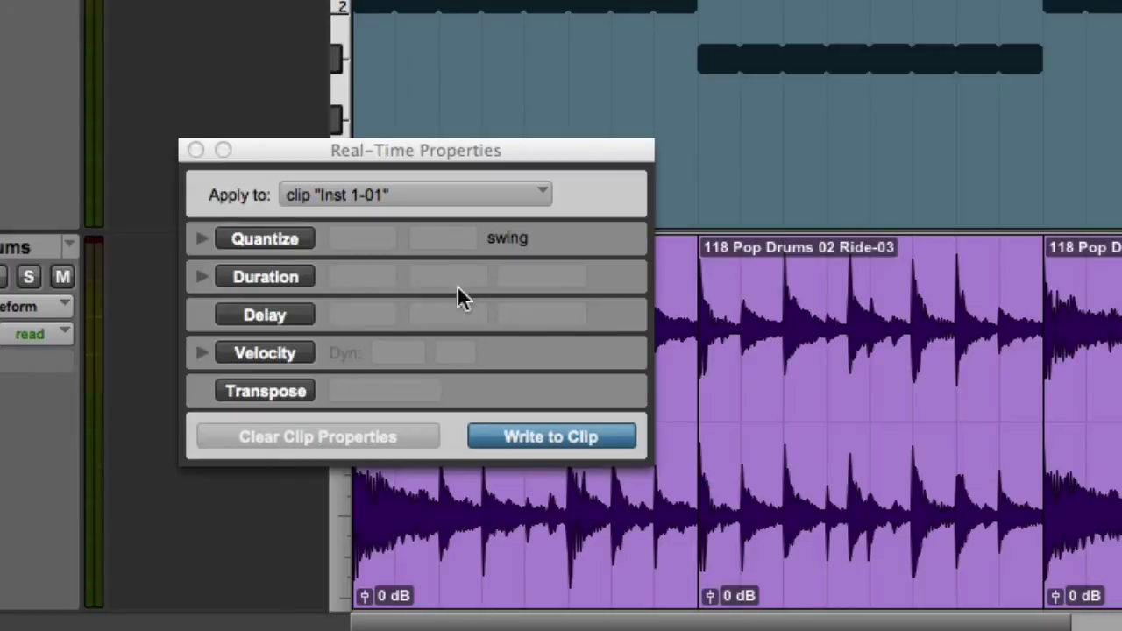
Apply real-time properties to the Bass track, expanding and enabling Quantize, Duration and Velocity.
{"action": "left_click", "coordinate": [432, 190]}
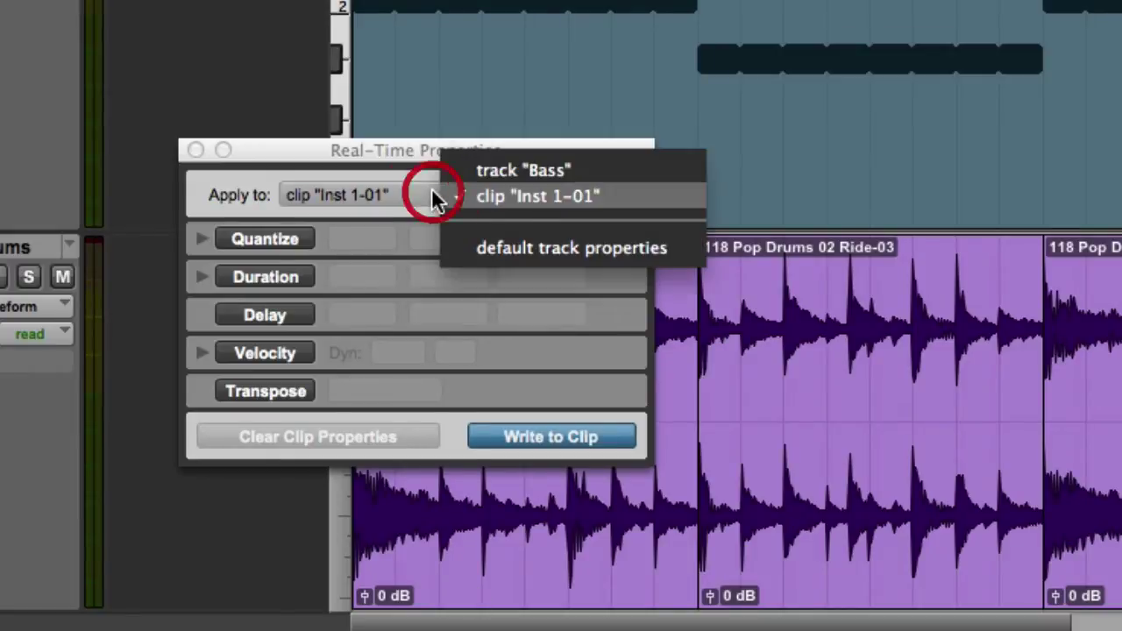
{"action": "left_click", "coordinate": [624, 170]}
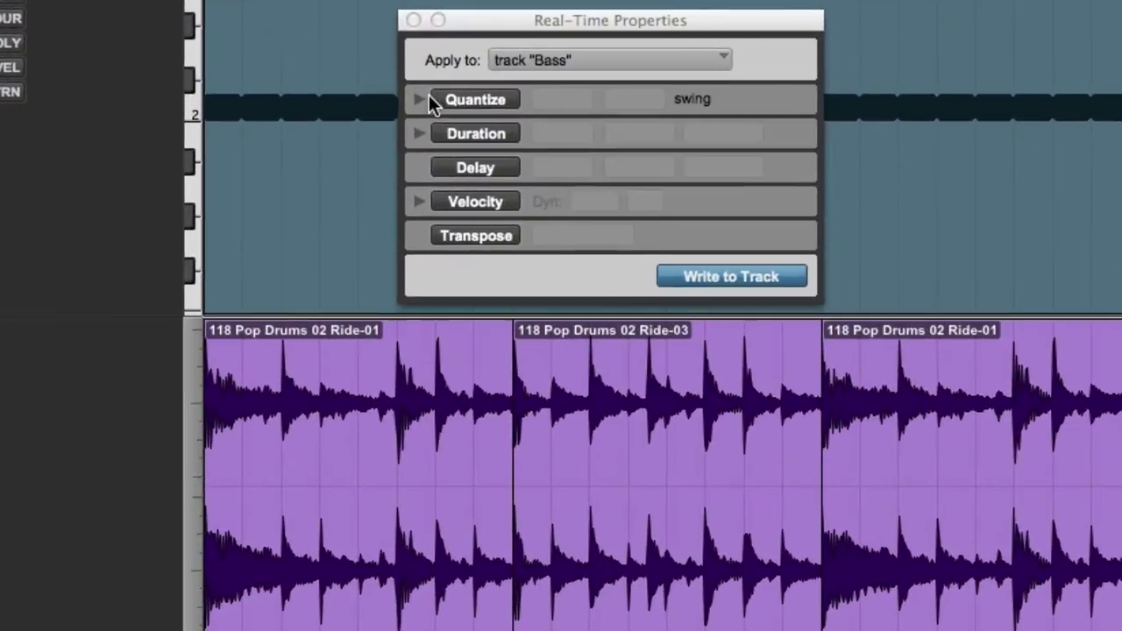
{"action": "left_click", "coordinate": [420, 99]}
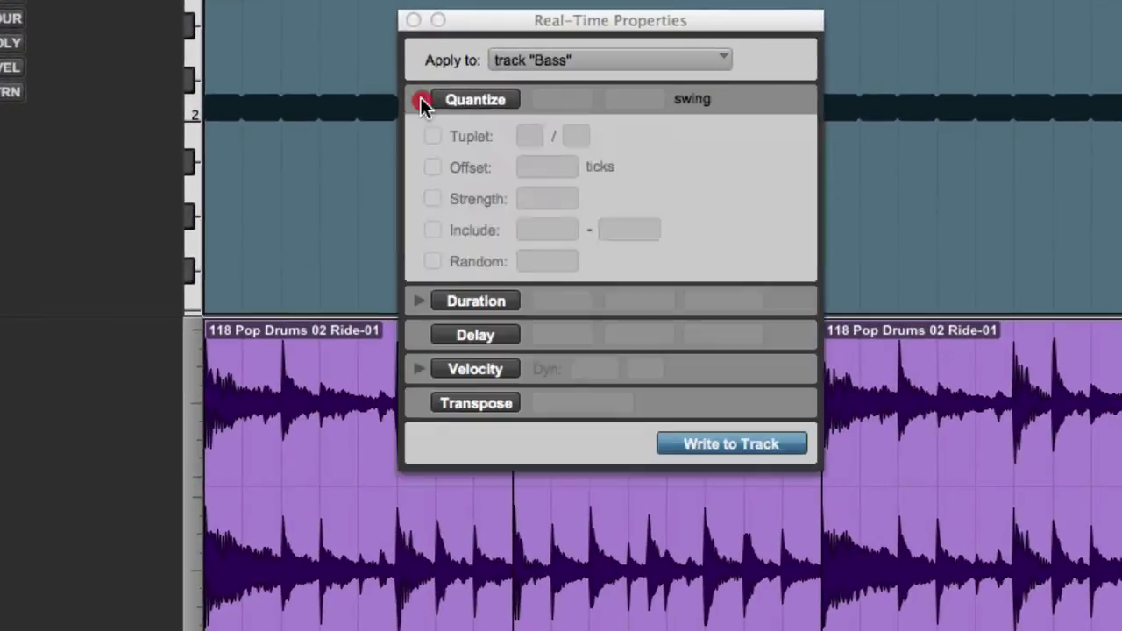
{"action": "left_click", "coordinate": [420, 300]}
{"action": "left_click", "coordinate": [420, 442]}
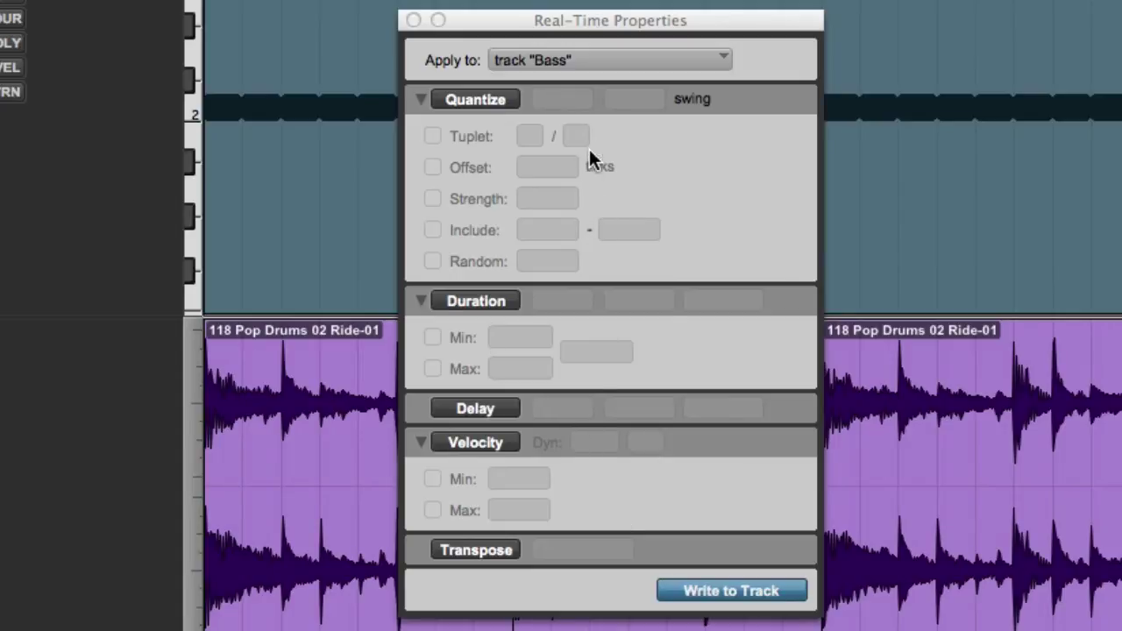
{"action": "left_click", "coordinate": [477, 99]}
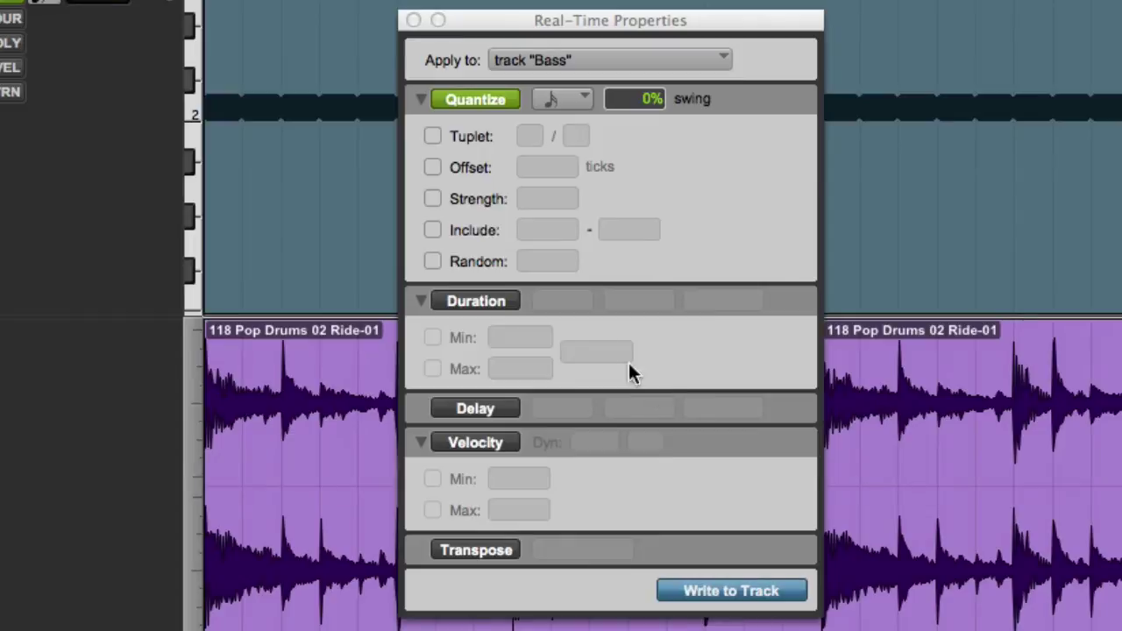
{"action": "left_click", "coordinate": [478, 299]}
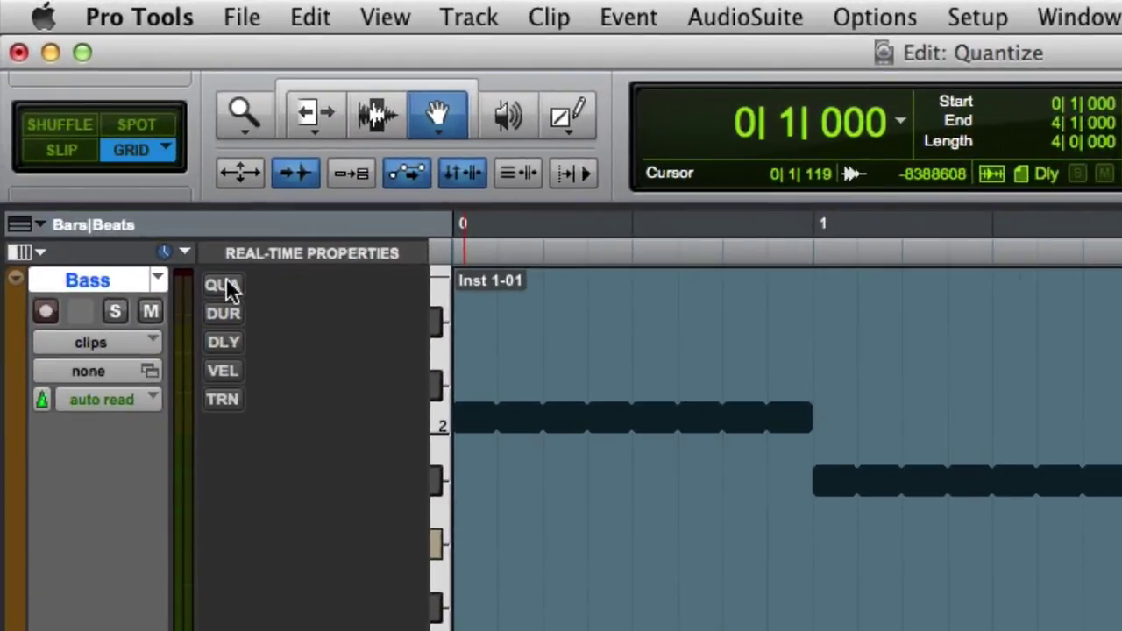
Turn on Bass track real-time quantize at 1/8 notes with 50% swing.
{"action": "left_click", "coordinate": [135, 164]}
{"action": "left_click", "coordinate": [268, 287]}
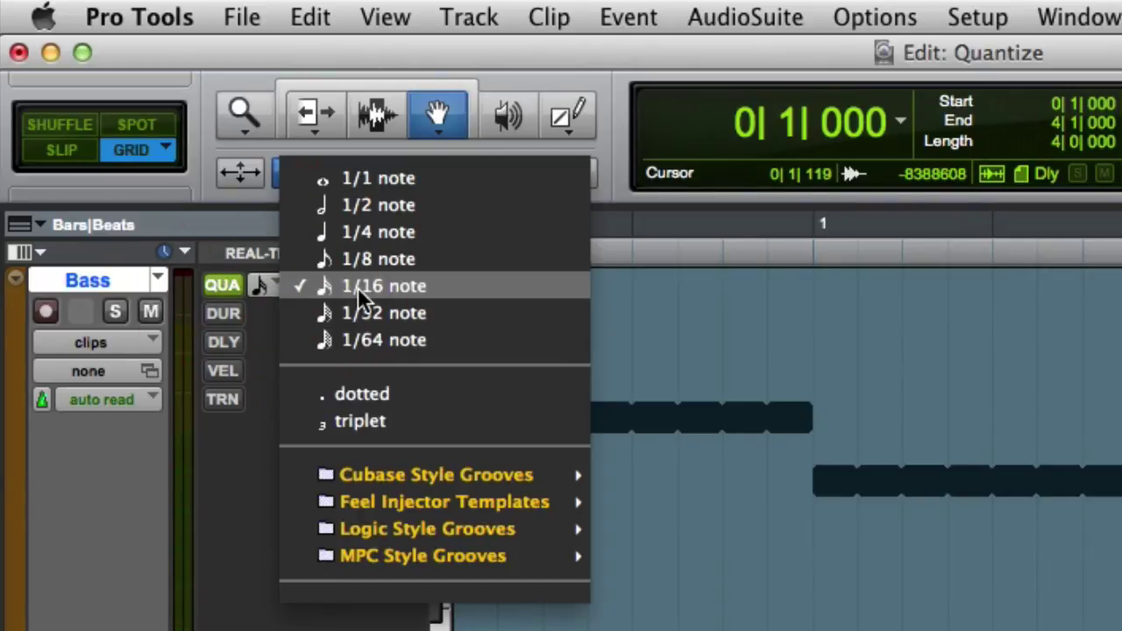
{"action": "left_click", "coordinate": [358, 260]}
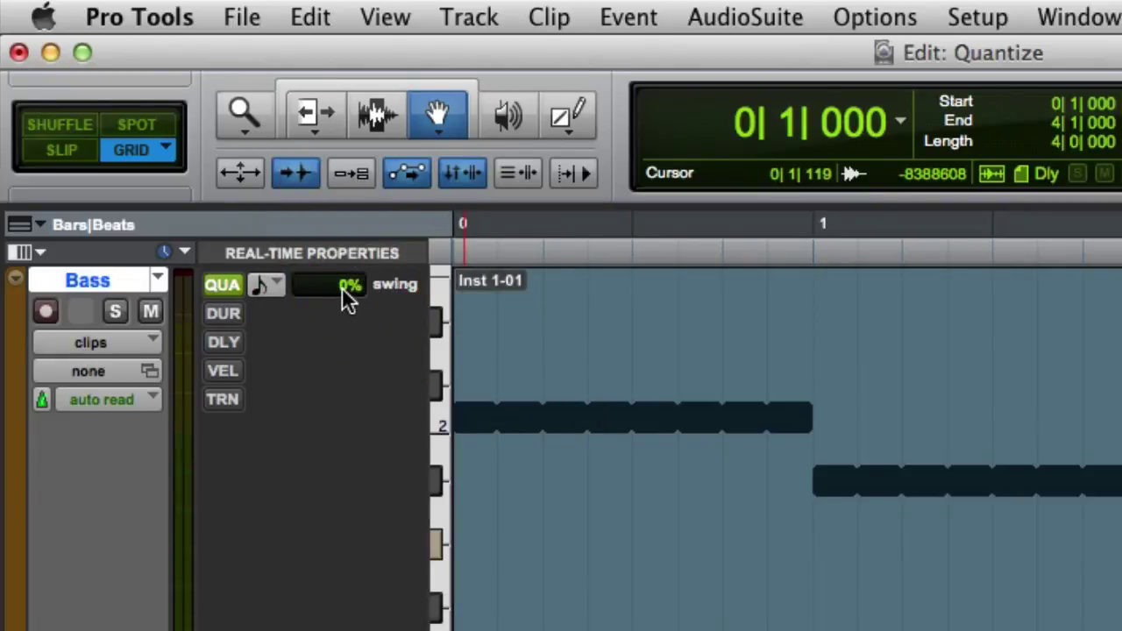
{"action": "left_click", "coordinate": [343, 287]}
{"action": "type", "text": "50"}
{"action": "key", "text": "Return"}
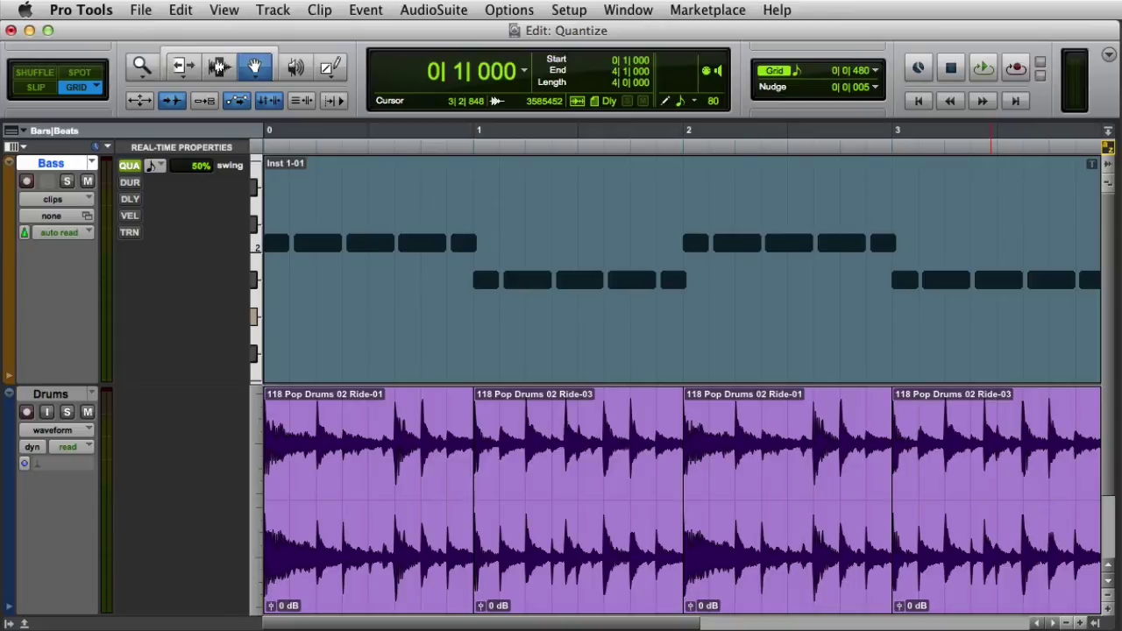
Reopen Real-Time Properties with Option+4 and enable Tuplet 3/2, Offset 0, Strength 100%, Include 0–100%, Random 0%.
{"action": "key", "text": "alt+4"}
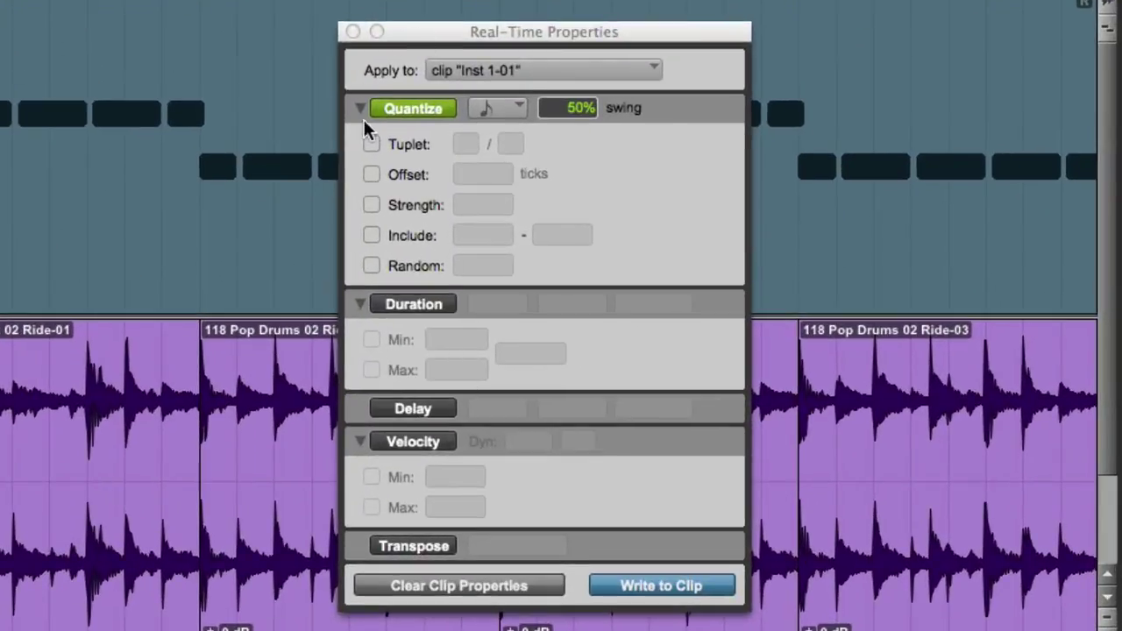
{"action": "left_click", "coordinate": [371, 143]}
{"action": "left_click", "coordinate": [372, 174]}
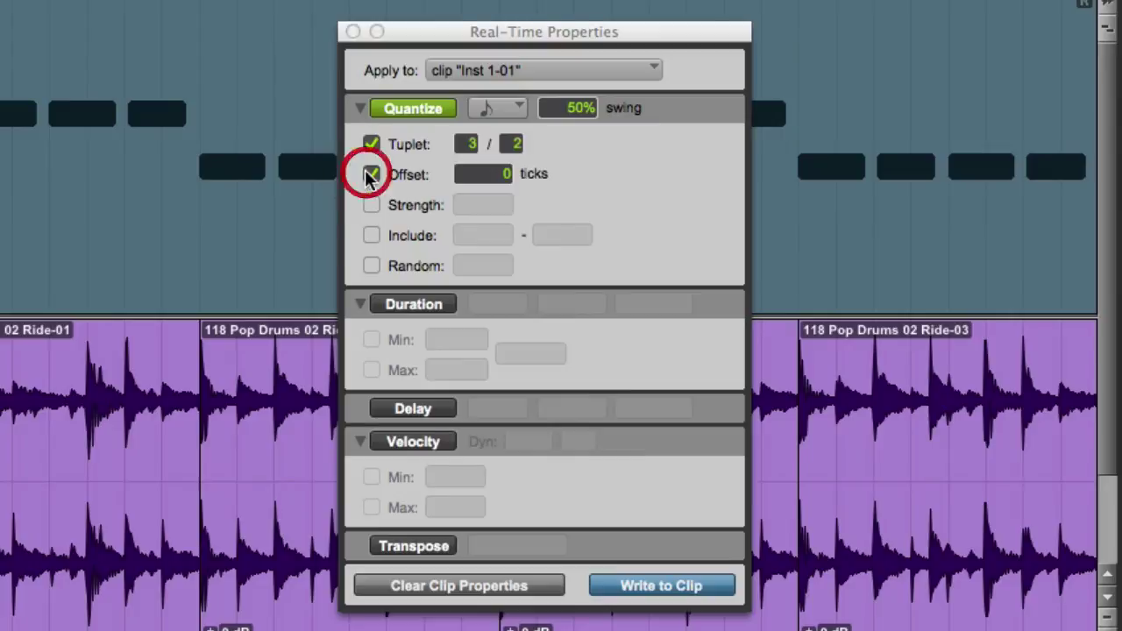
{"action": "left_click", "coordinate": [372, 204]}
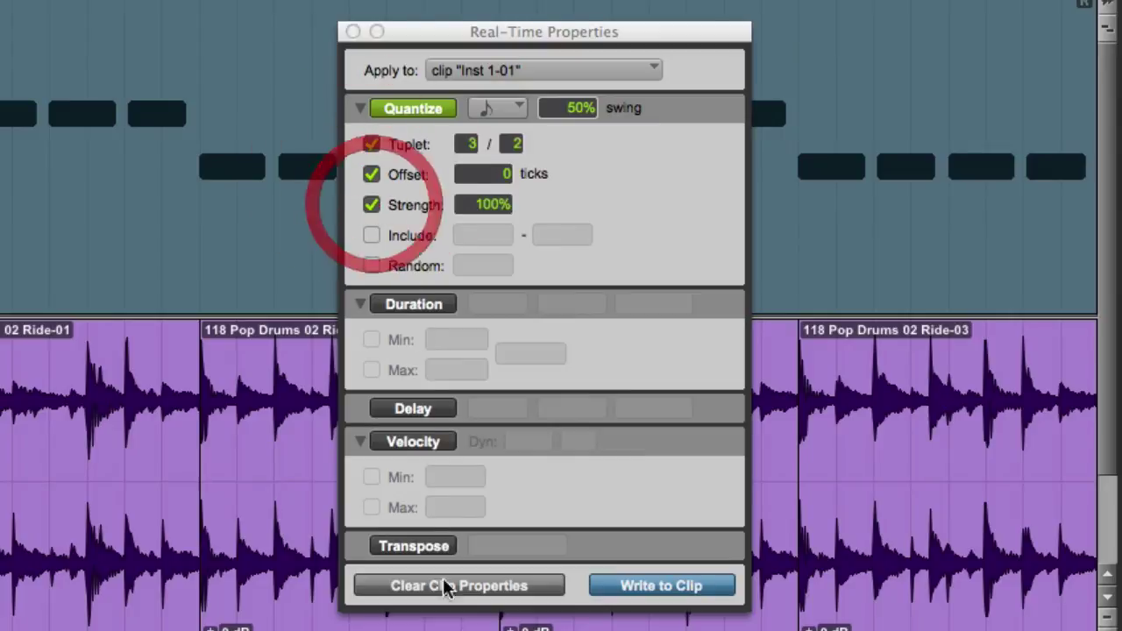
{"action": "left_click", "coordinate": [372, 234]}
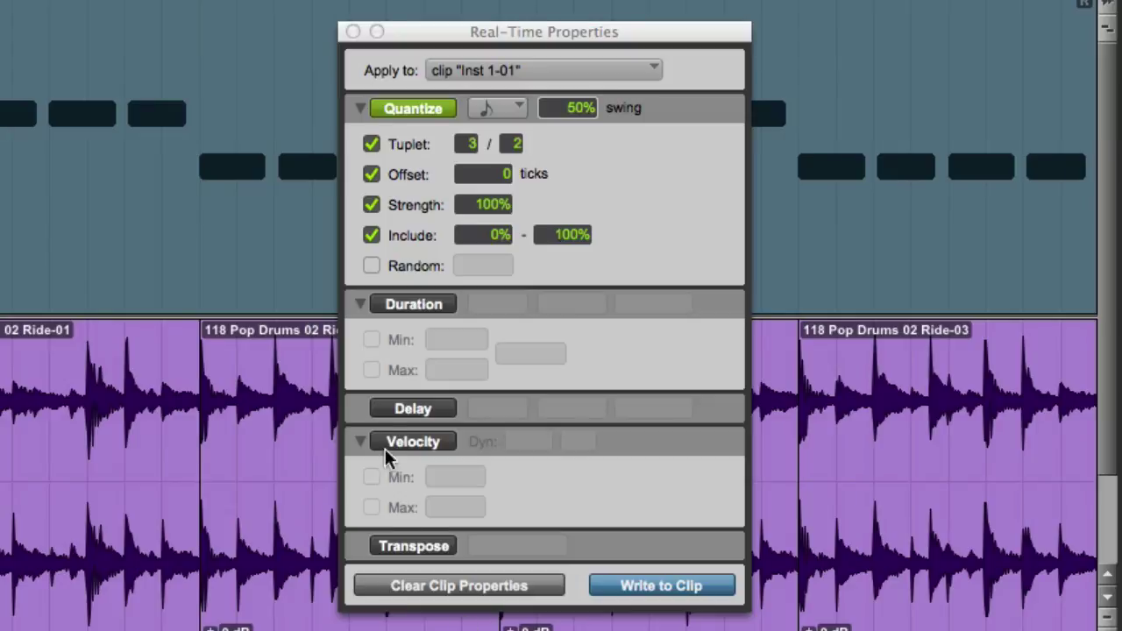
{"action": "left_click", "coordinate": [372, 265]}
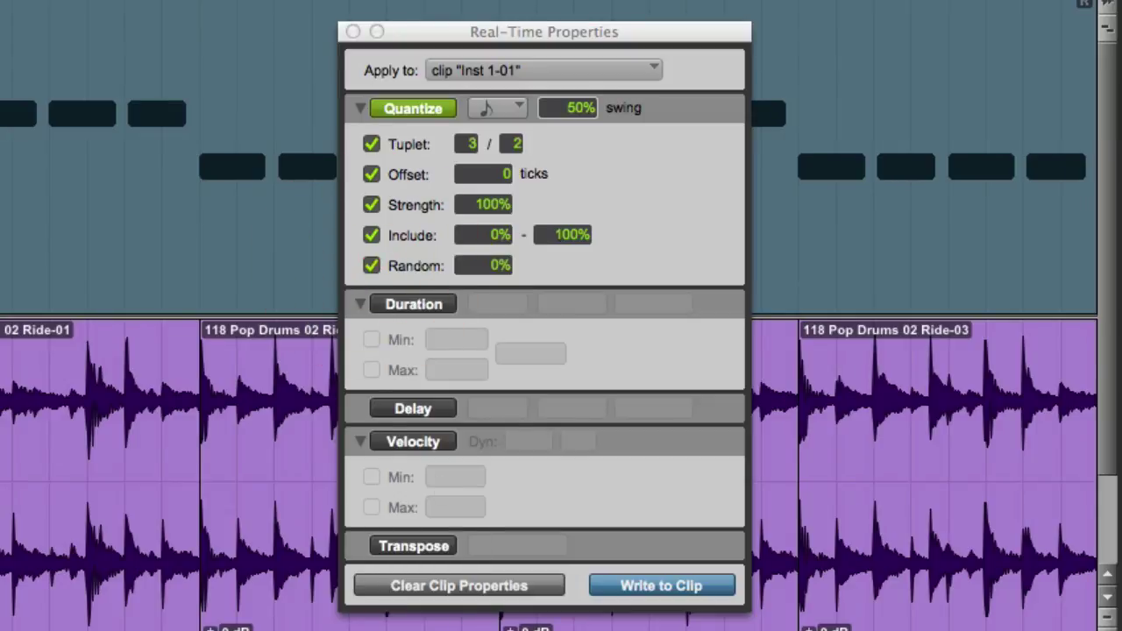